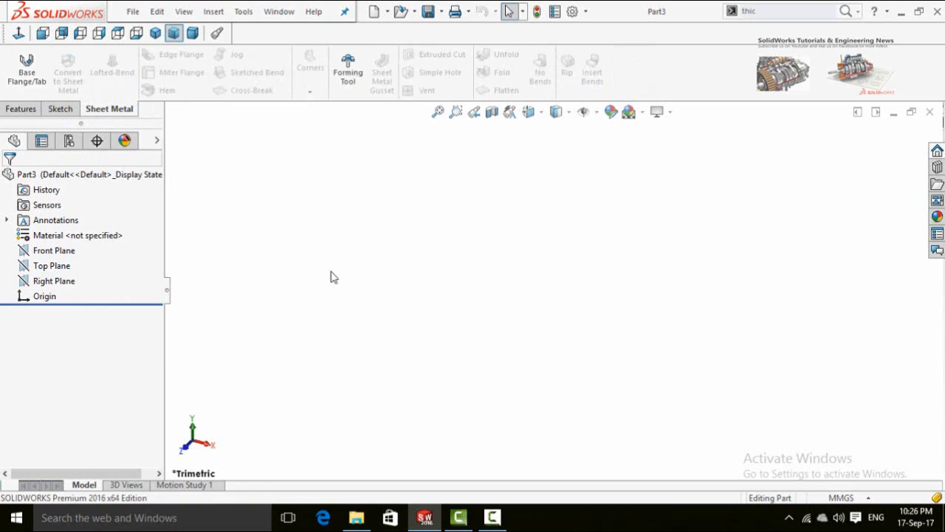
# Step: Sketch a center rectangle on the Front Plane, centered on the origin, and start a sheet metal base flange from it
pyautogui.click(50, 251)
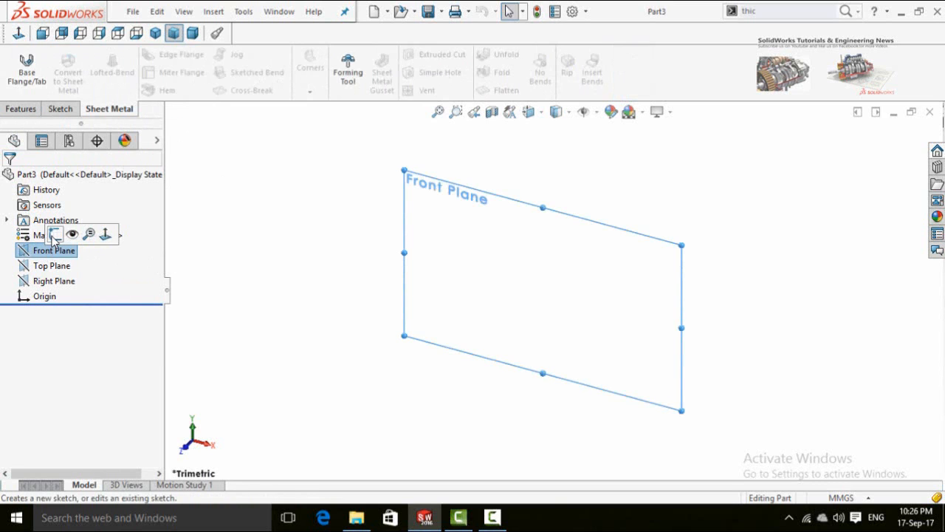
pyautogui.click(53, 236)
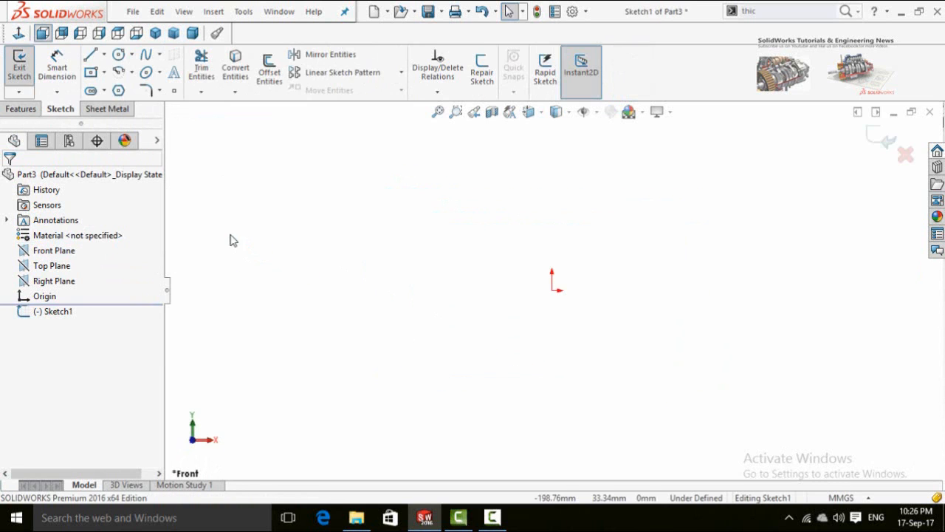
pyautogui.click(90, 72)
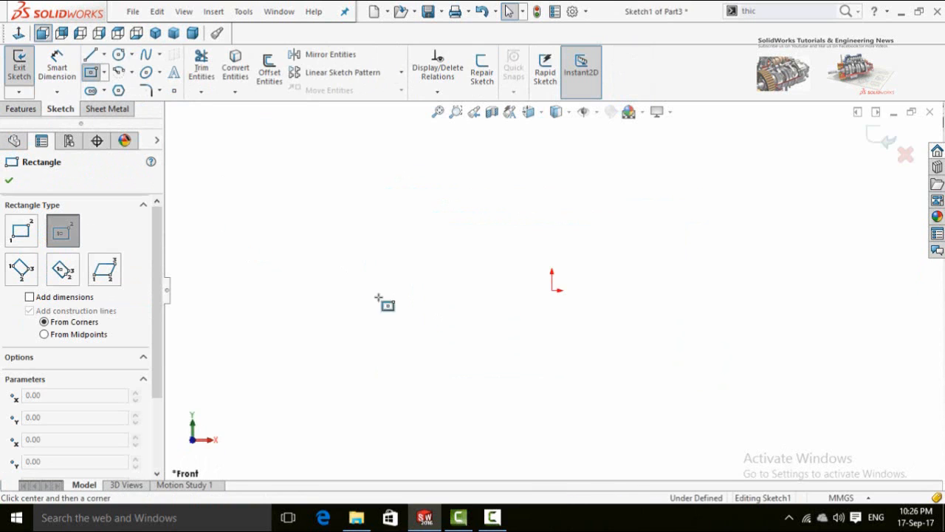
pyautogui.click(551, 290)
pyautogui.click(344, 210)
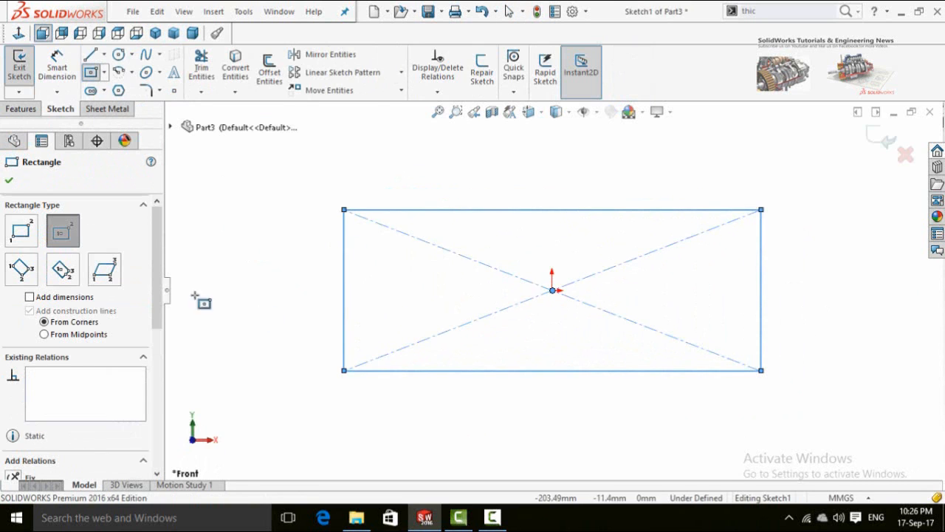
pyautogui.click(110, 108)
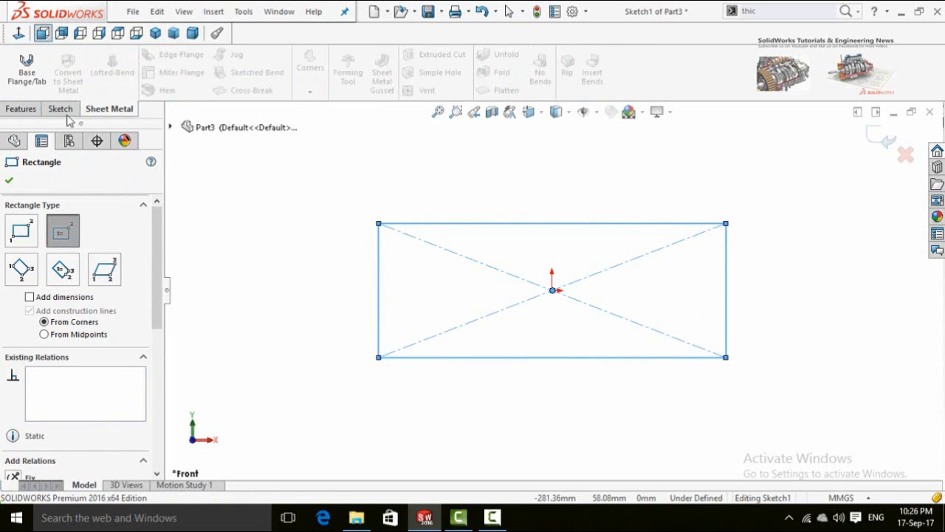
pyautogui.click(24, 80)
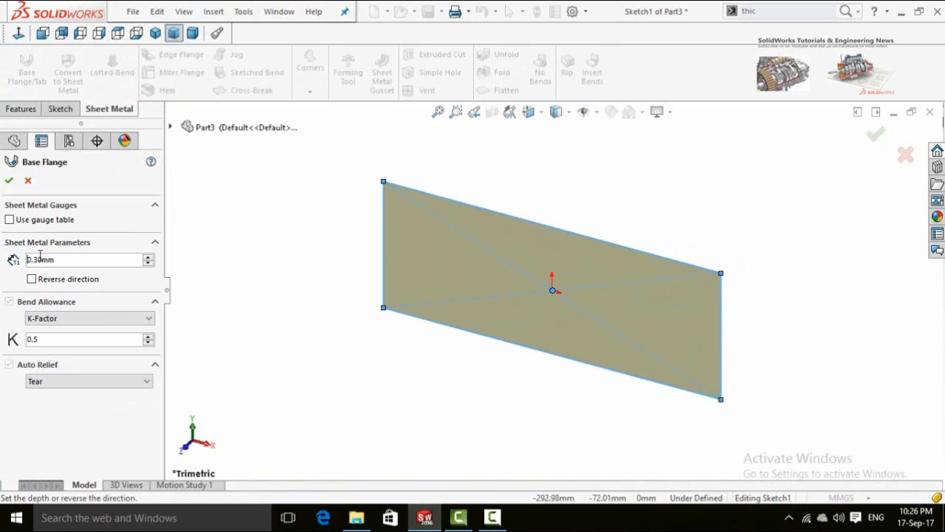
pyautogui.click(9, 220)
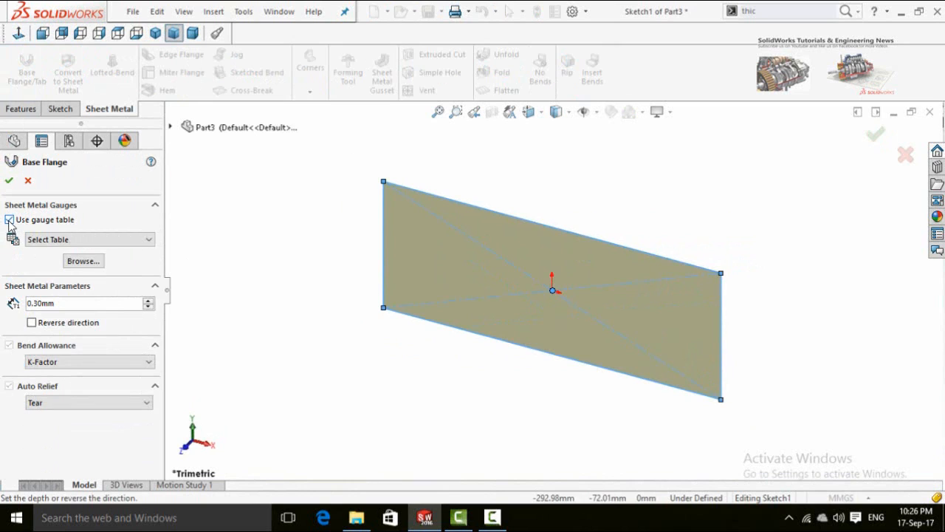
pyautogui.click(53, 240)
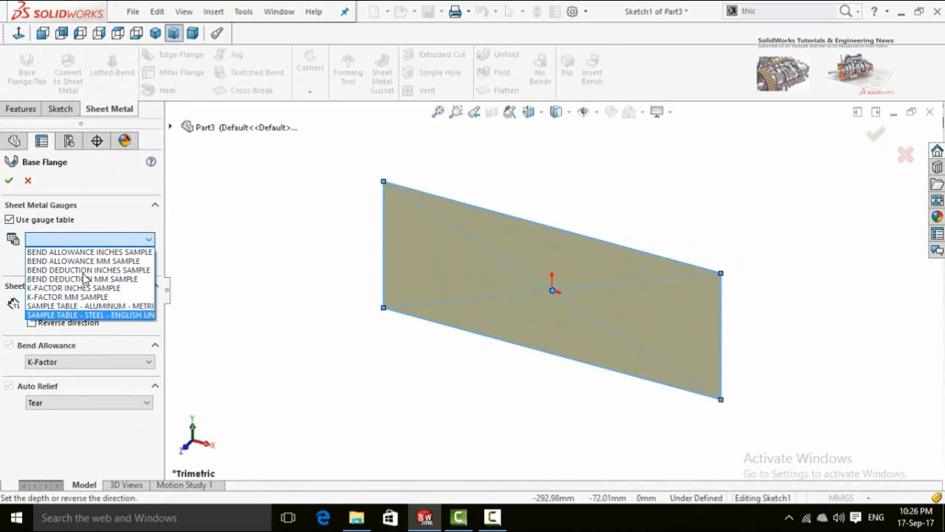
pyautogui.click(25, 225)
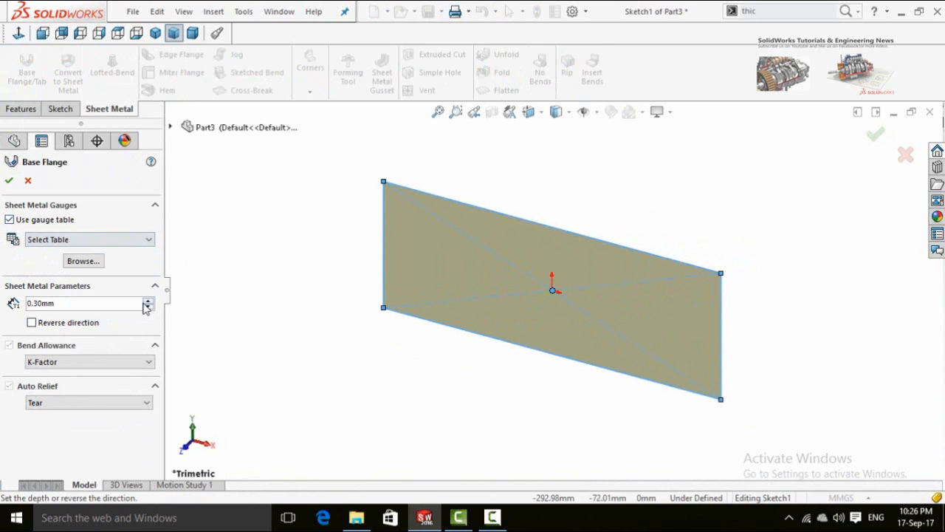
pyautogui.click(18, 223)
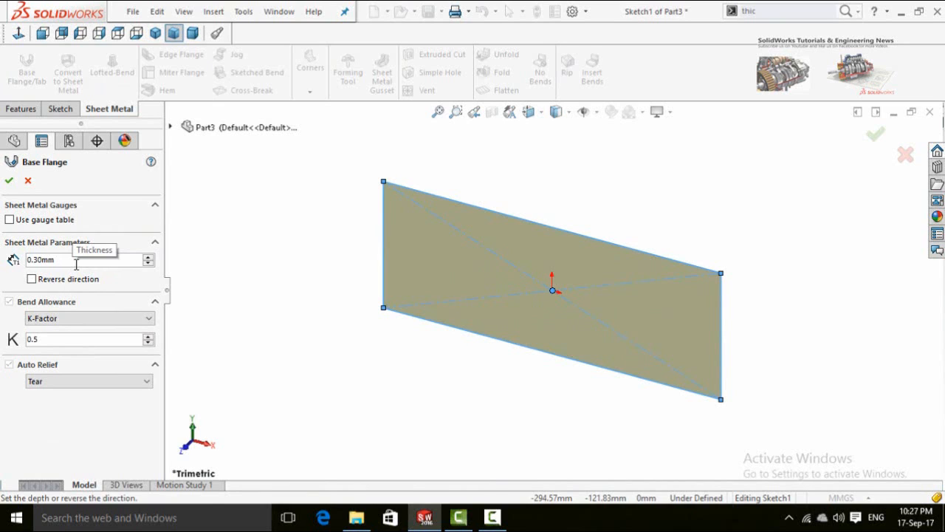
# Step: Set the base flange thickness to 0.10 mm and create the flange
pyautogui.doubleClick(76, 264)
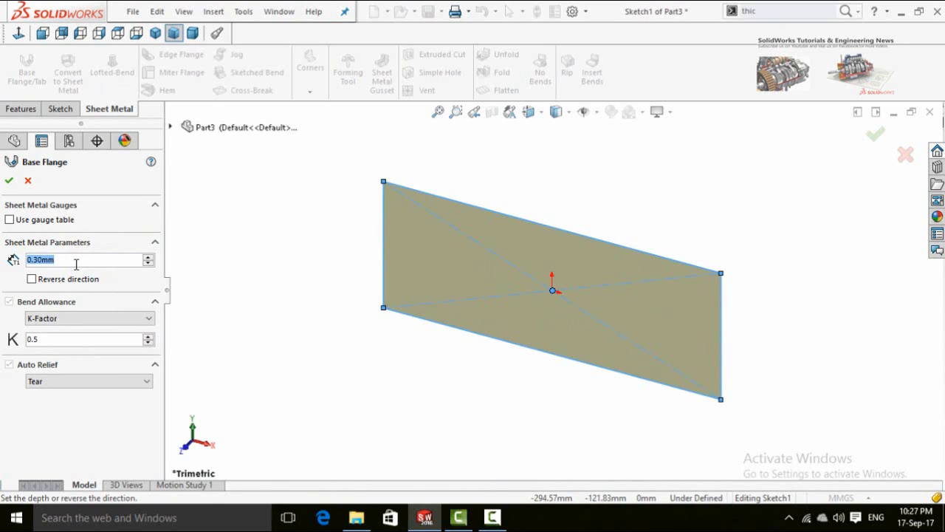
pyautogui.write('0')
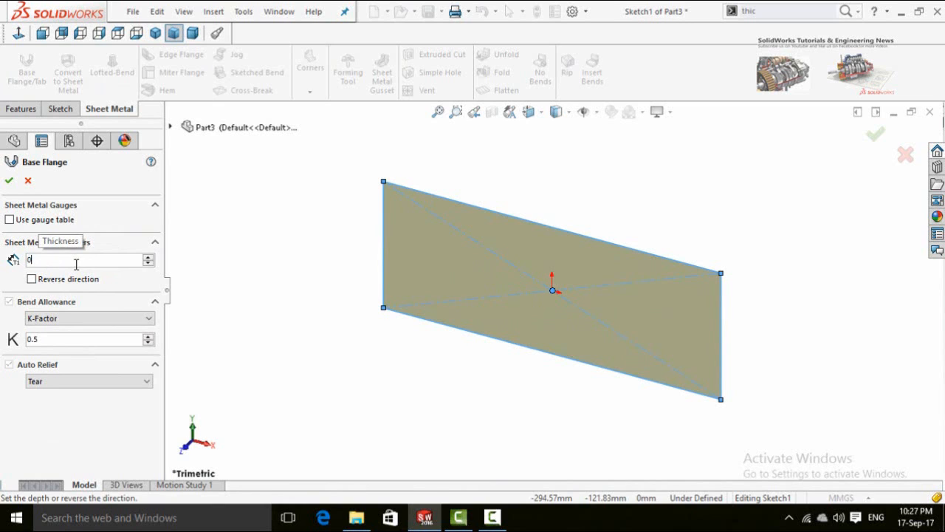
pyautogui.write('.10mm')
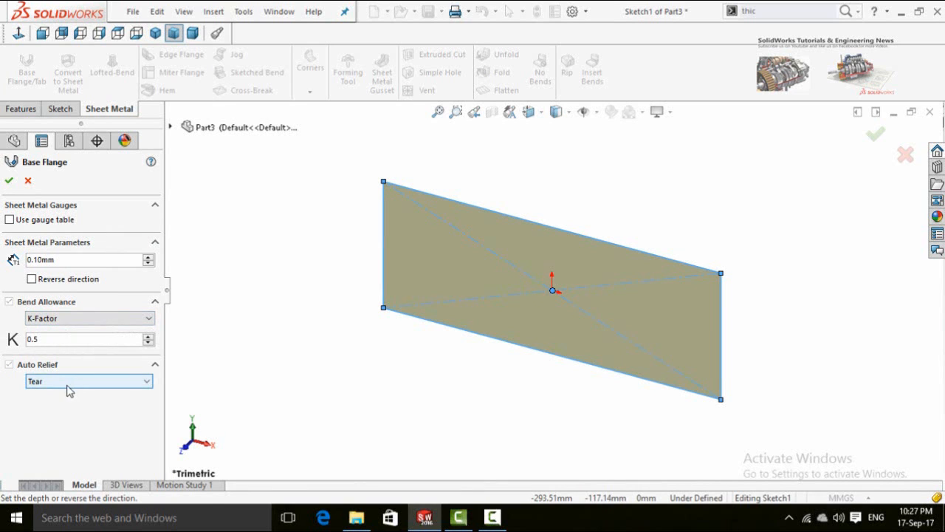
pyautogui.click(8, 185)
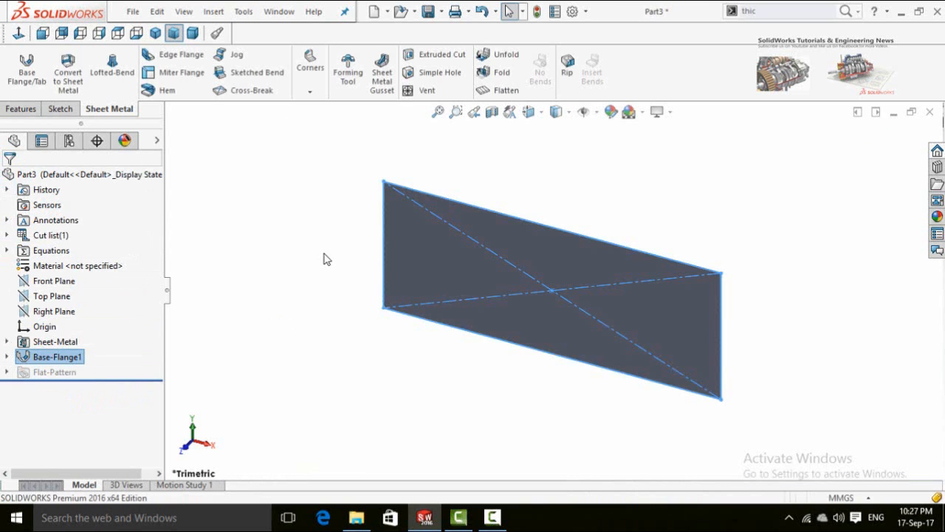
# Step: Start a new sketch on the Front Plane of the flat sheet metal part
pyautogui.moveTo(344, 245); pyautogui.dragTo(372, 188, button='middle')
pyautogui.click(342, 279)
pyautogui.press('space')
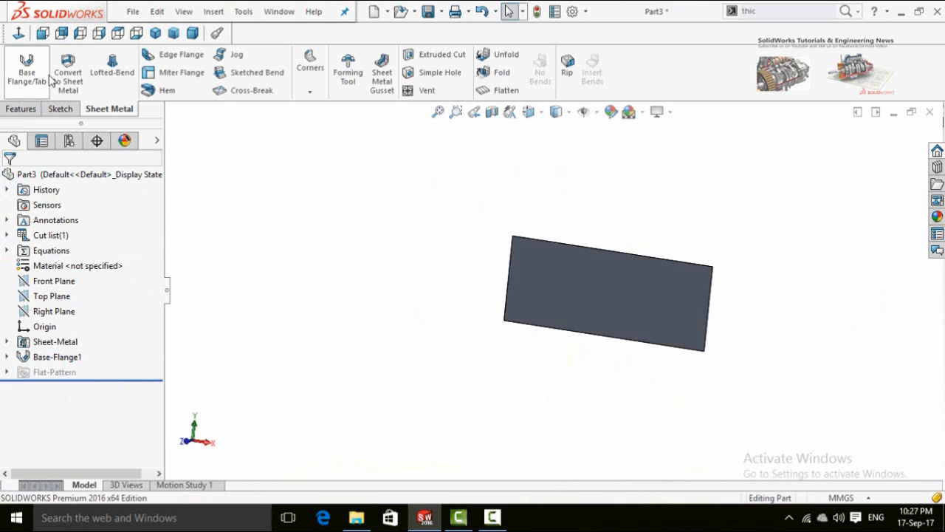
pyautogui.click(62, 109)
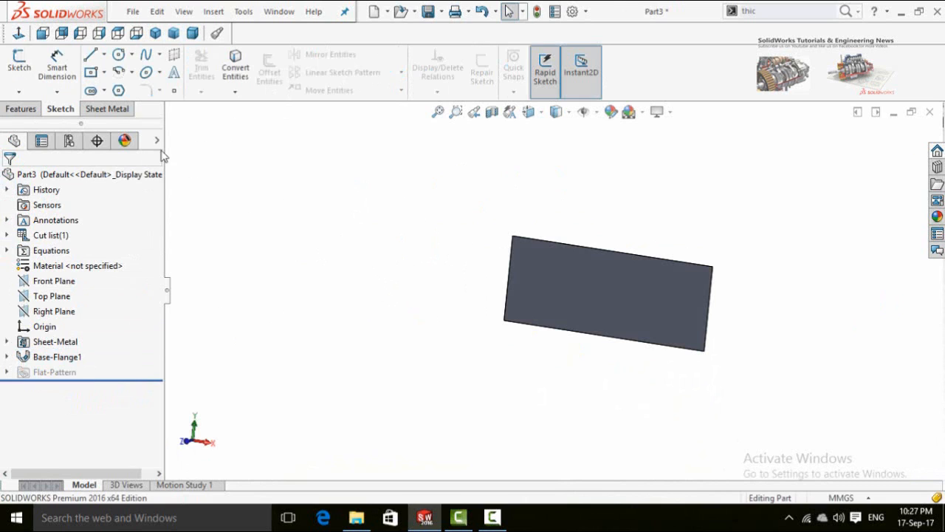
pyautogui.click(65, 288)
pyautogui.click(78, 261)
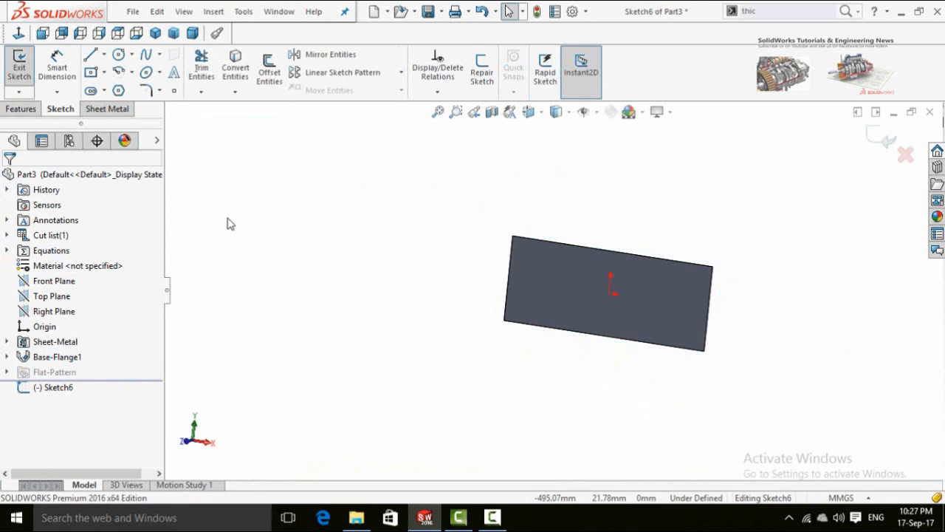
# Step: Draw a nearly closed centerpoint arc of about 90 mm radius above and left of the plate, with a small gap at its top
pyautogui.click(119, 71)
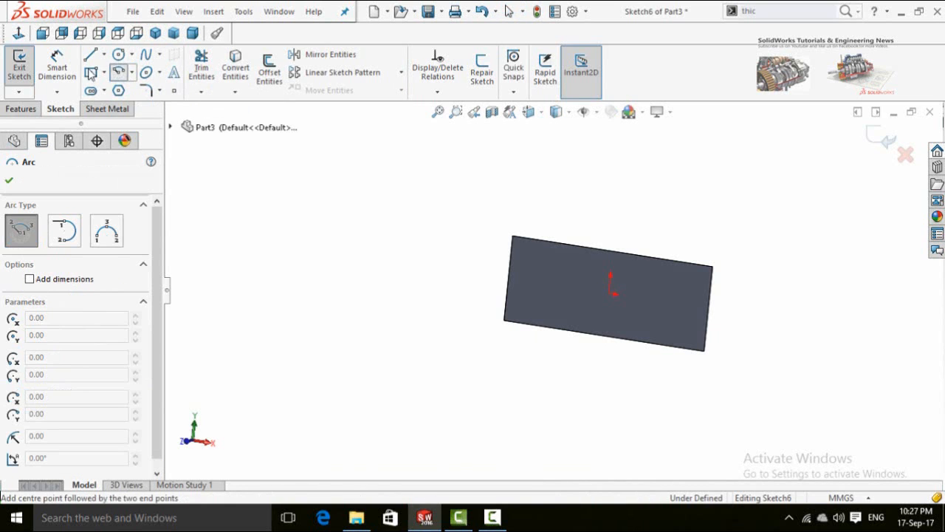
pyautogui.click(18, 32)
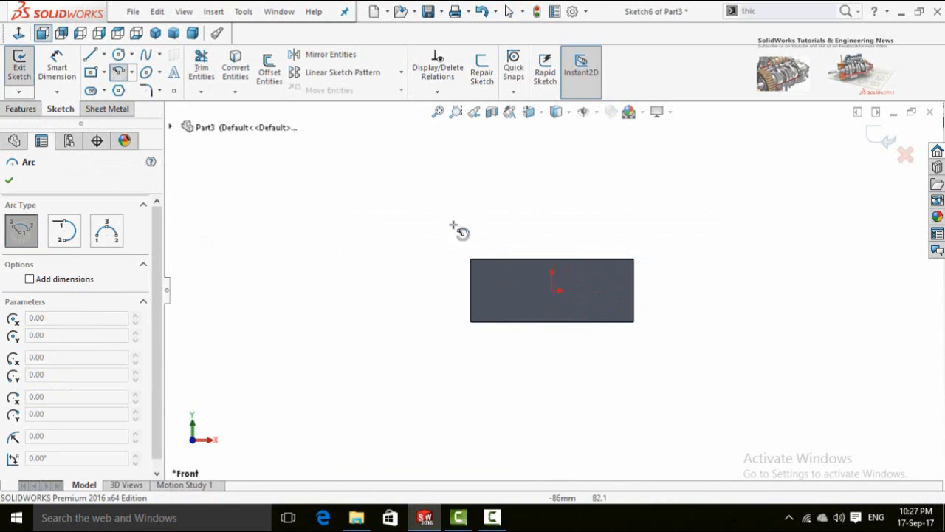
pyautogui.click(361, 197)
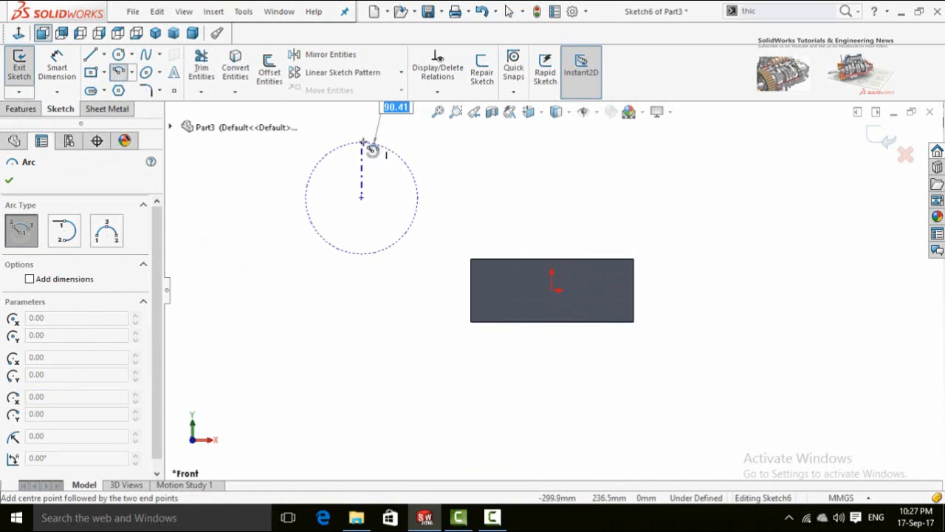
pyautogui.click(363, 142)
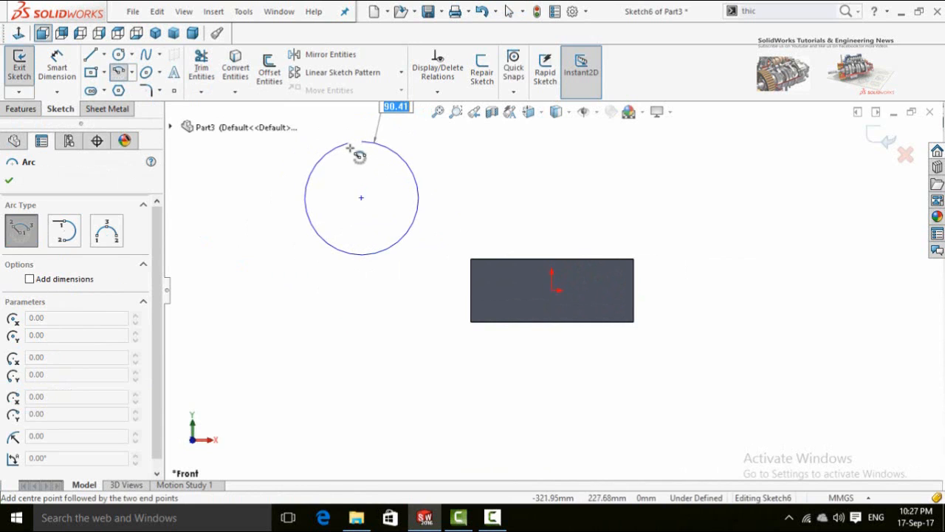
pyautogui.click(359, 155)
pyautogui.press('f')
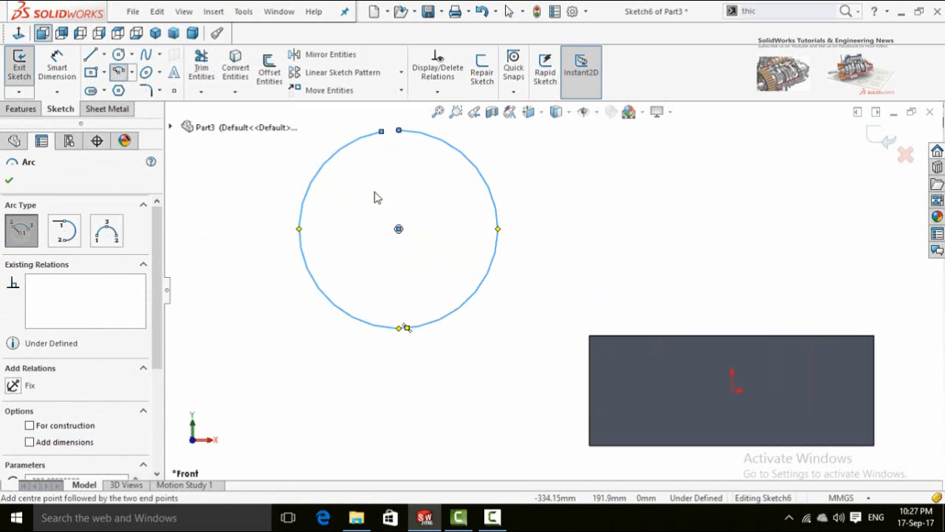
pyautogui.press('Escape')
pyautogui.press('z')
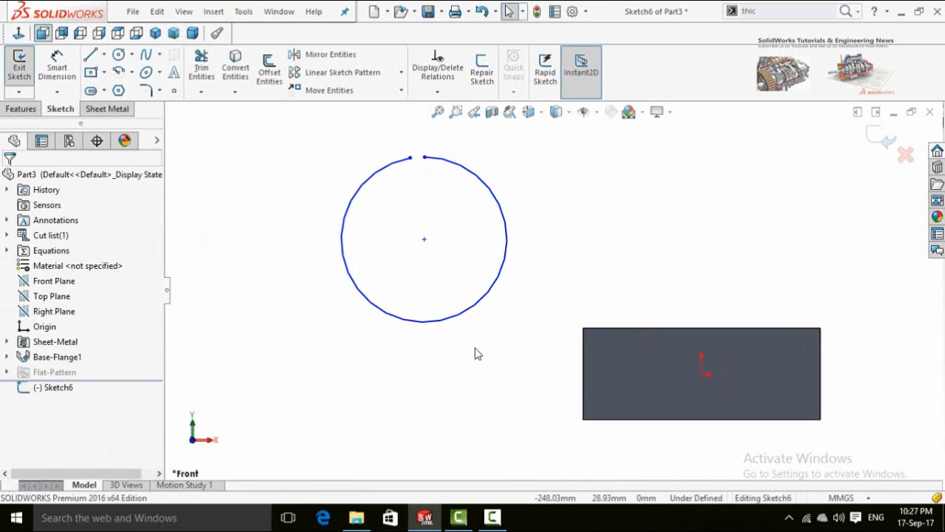
# Step: Dimension the arc's radius as 90 mm
pyautogui.moveTo(470, 361); pyautogui.dragTo(456, 202, button='right')
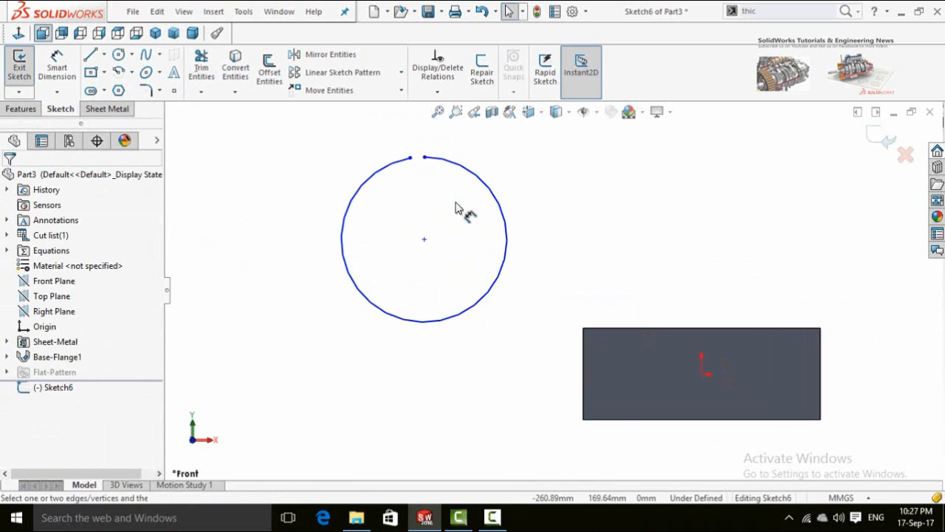
pyautogui.click(458, 315)
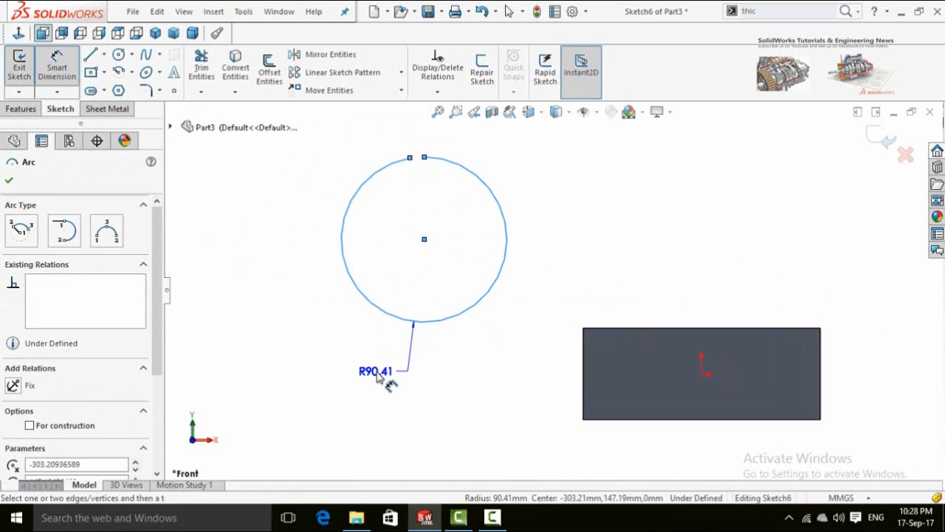
pyautogui.click(378, 377)
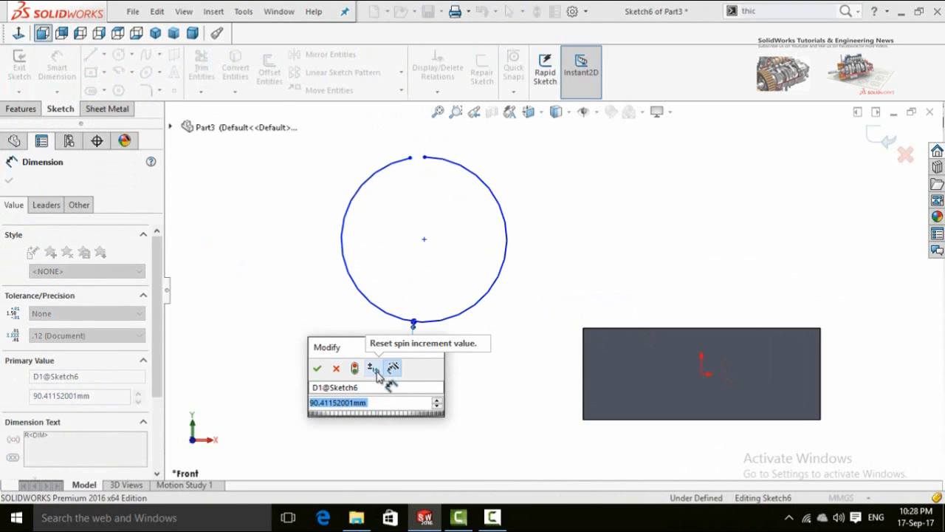
pyautogui.write('90')
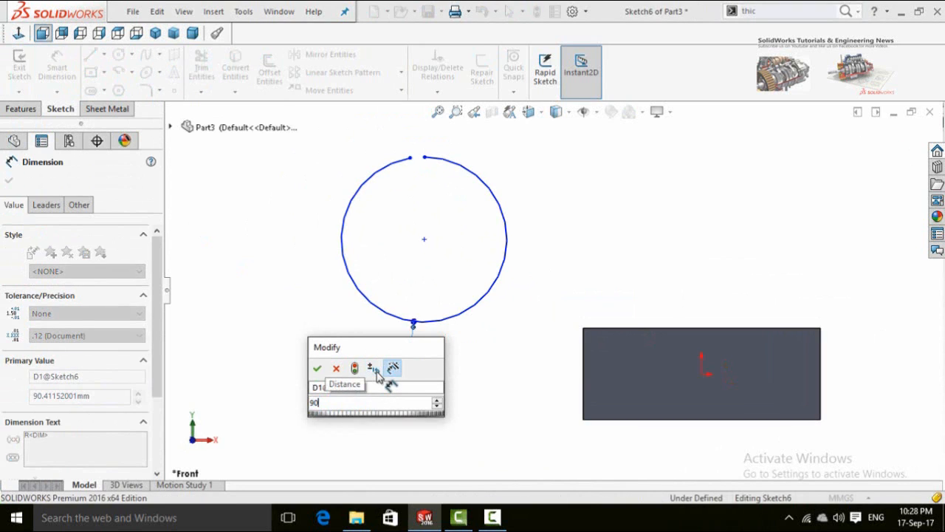
pyautogui.press('Return')
# Step: Dimension the gap between the arc's two endpoints as 0.5 mm
pyautogui.scroll(3, 450, 363)
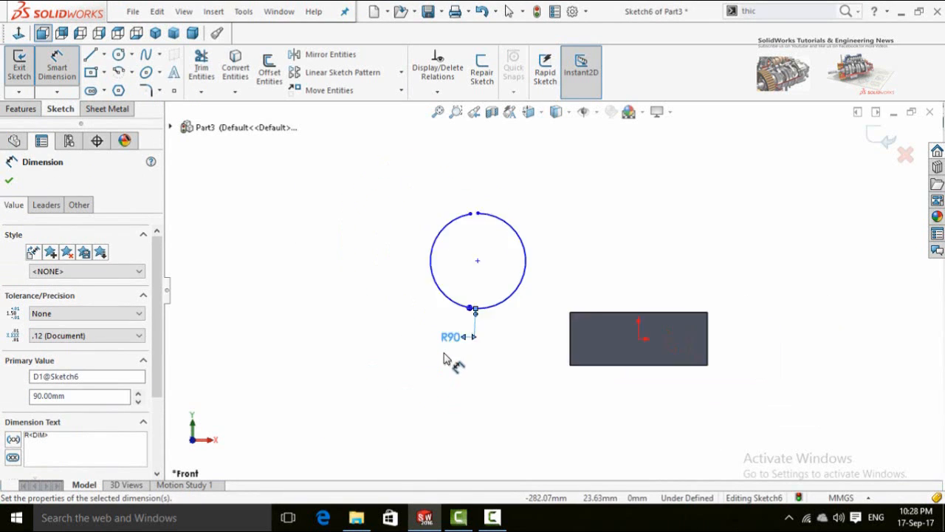
pyautogui.scroll(-6, 538, 281)
pyautogui.scroll(-3, 539, 266)
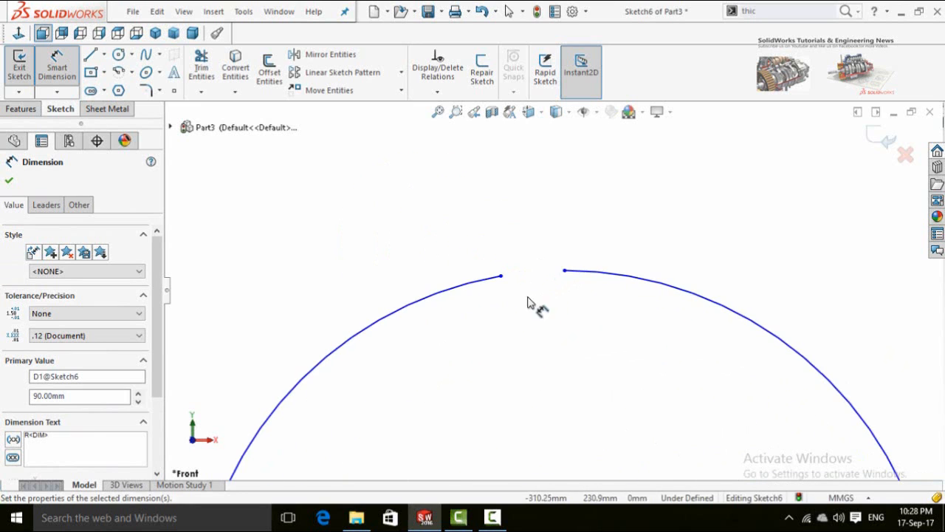
pyautogui.click(501, 276)
pyautogui.click(564, 271)
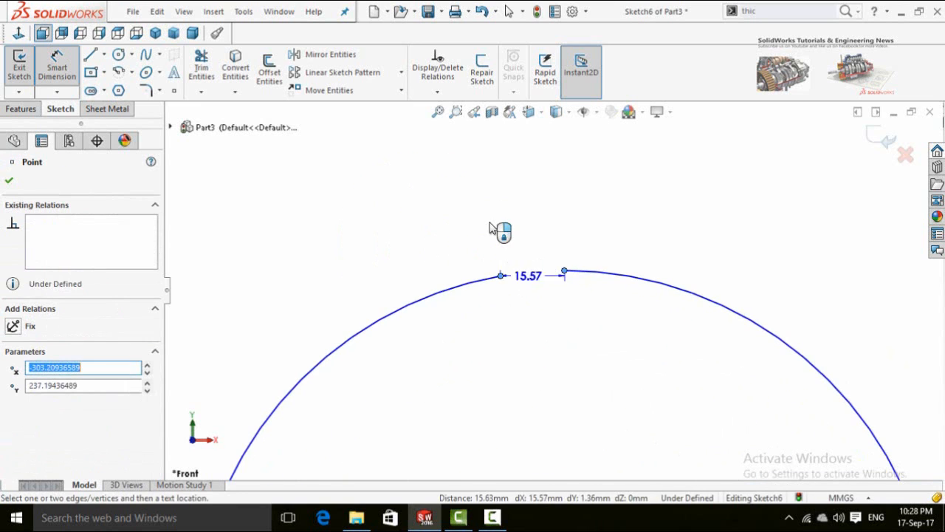
pyautogui.click(505, 205)
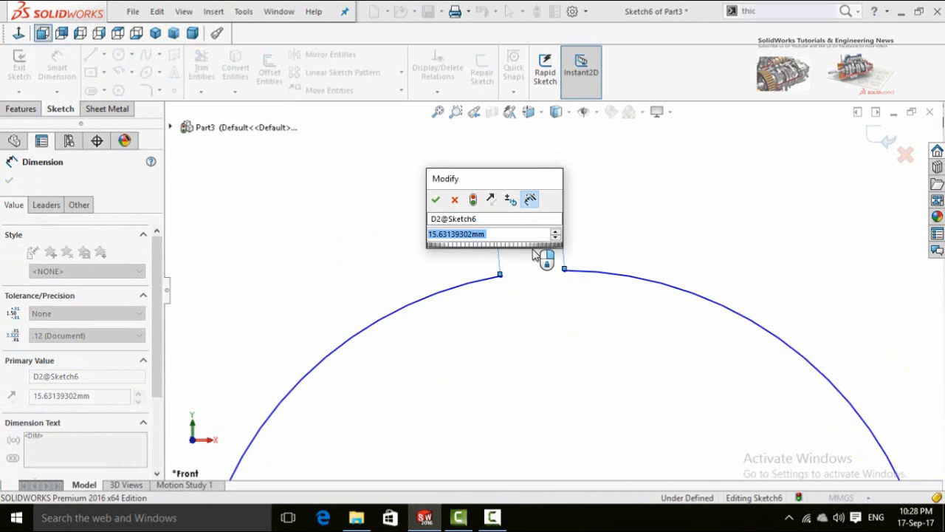
pyautogui.write('0.5')
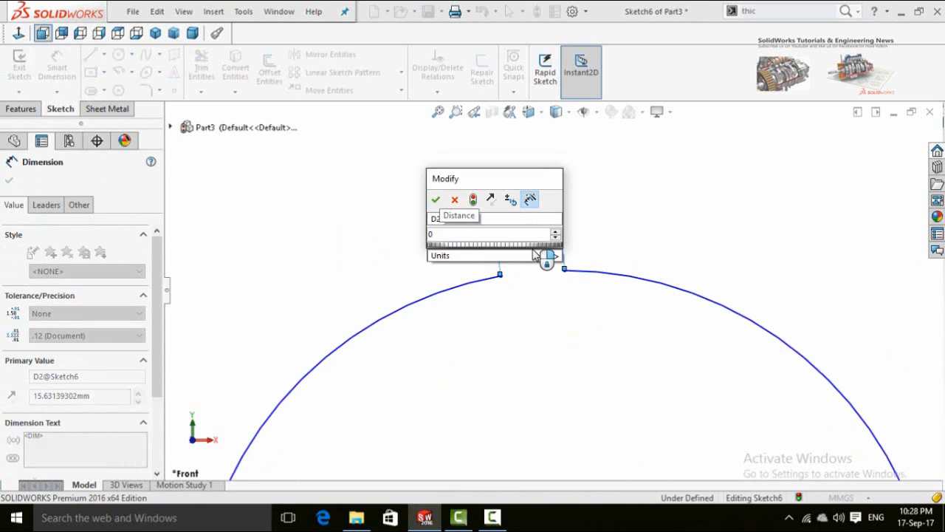
pyautogui.press('Return')
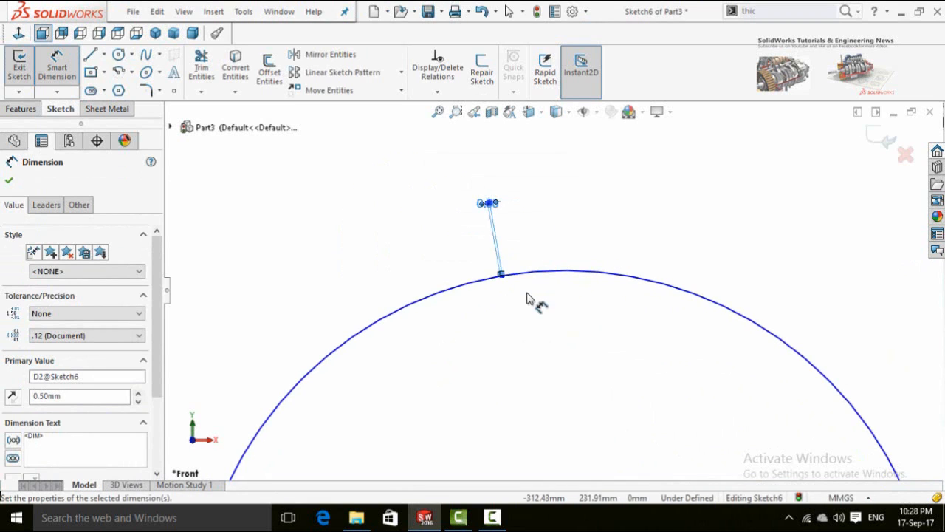
# Step: Start a base flange from the nearly closed arc sketch and override its default sheet metal parameters
pyautogui.scroll(5, 536, 296)
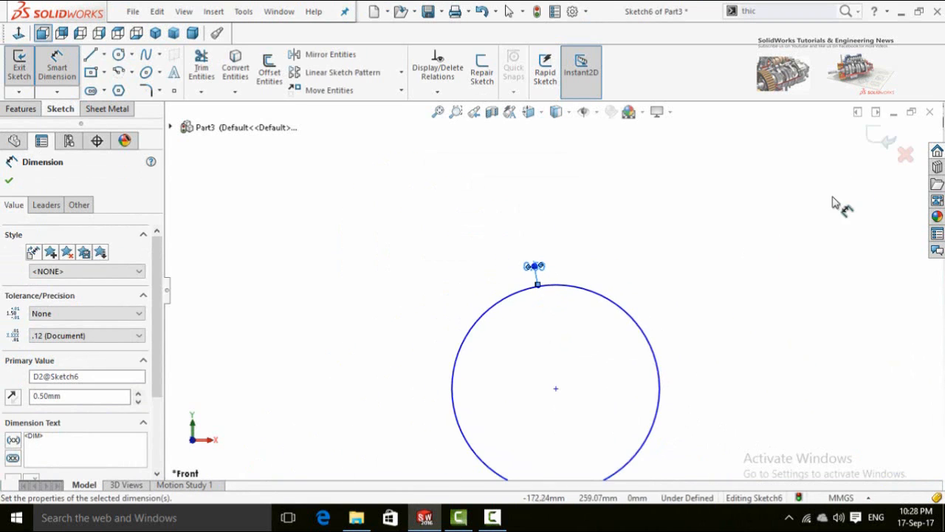
pyautogui.click(92, 112)
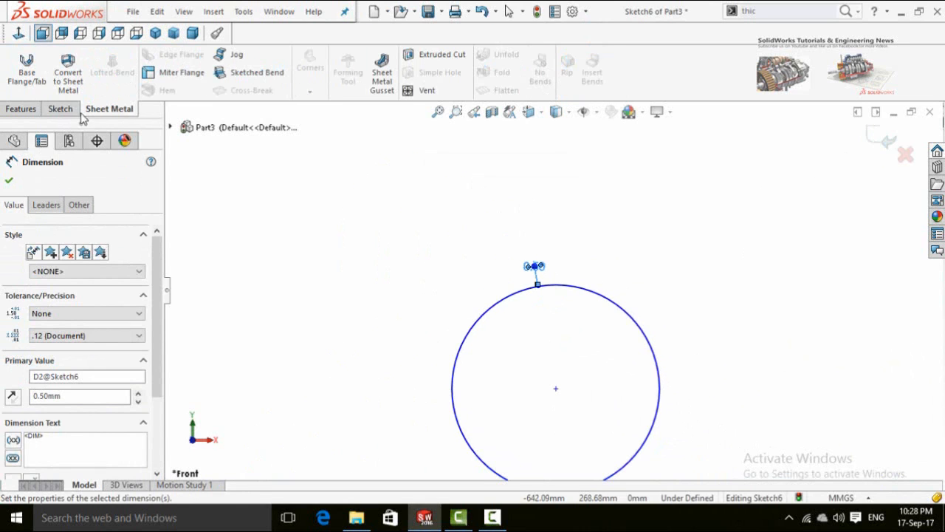
pyautogui.click(23, 87)
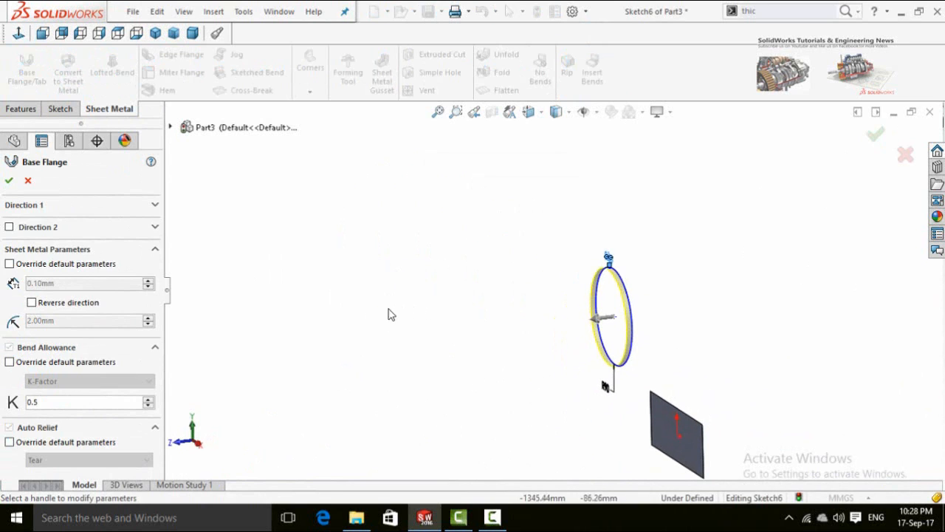
pyautogui.click(10, 265)
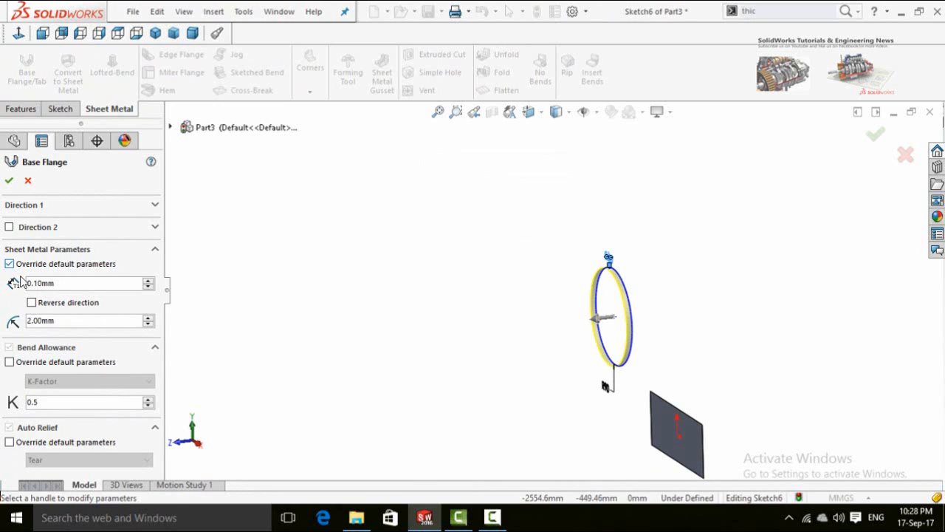
# Step: Examine the narrow gap between the ends of the rolled flange preview and the thickness of its wall
pyautogui.scroll(-5, 645, 293)
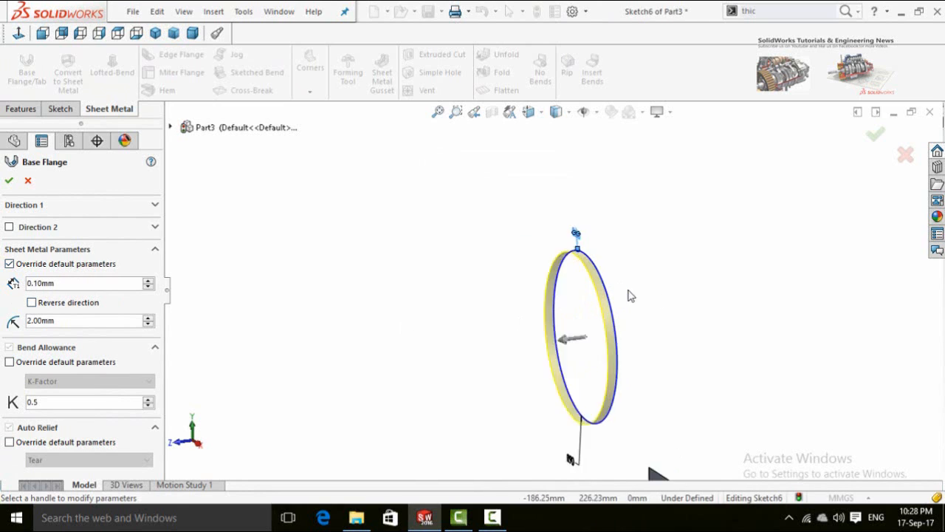
pyautogui.moveTo(547, 350); pyautogui.dragTo(543, 389, button='middle')
pyautogui.scroll(-6, 510, 356)
pyautogui.scroll(5, 424, 280)
pyautogui.moveTo(424, 281); pyautogui.dragTo(472, 251, button='middle')
pyautogui.scroll(-8, 473, 247)
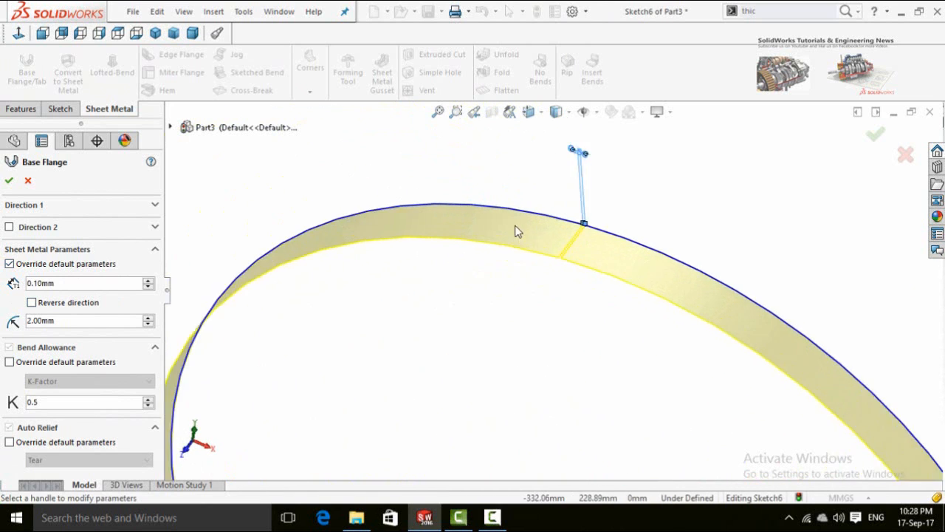
pyautogui.scroll(-2, 657, 270)
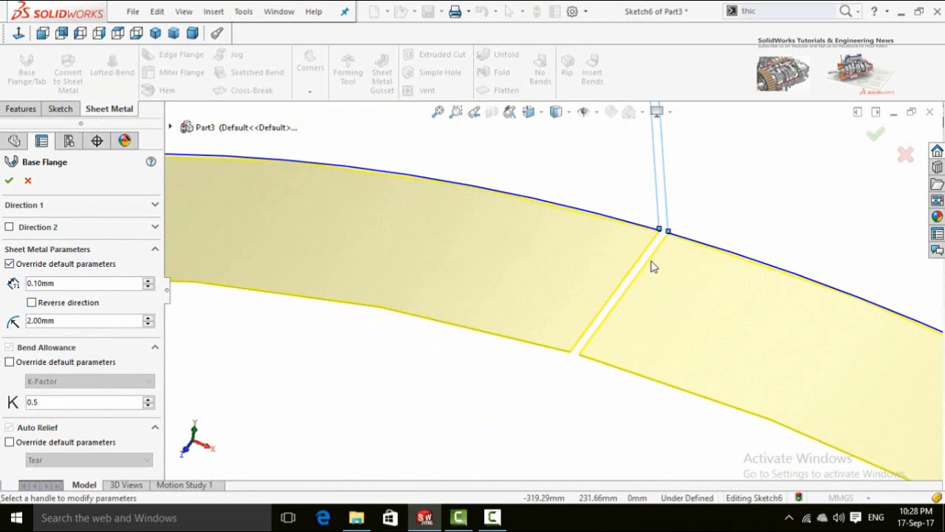
pyautogui.scroll(-1, 653, 267)
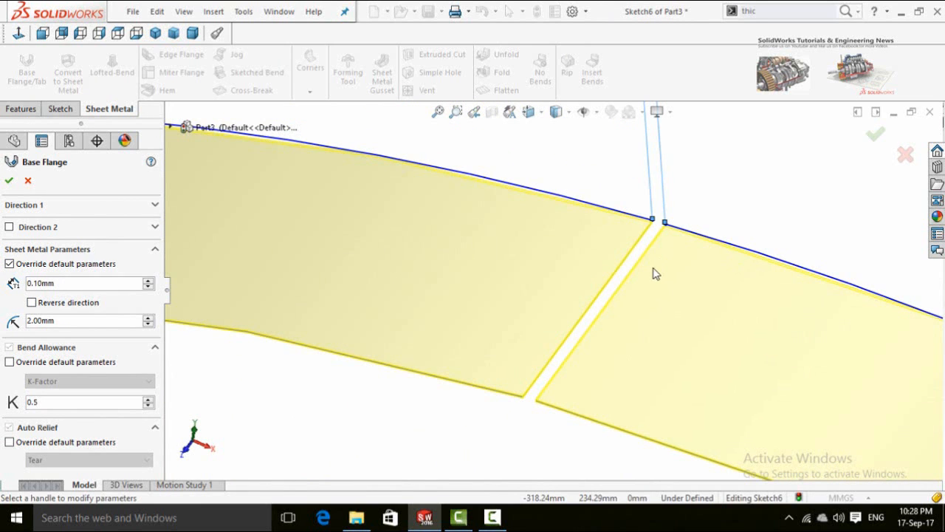
pyautogui.scroll(3, 653, 274)
pyautogui.scroll(-3, 578, 301)
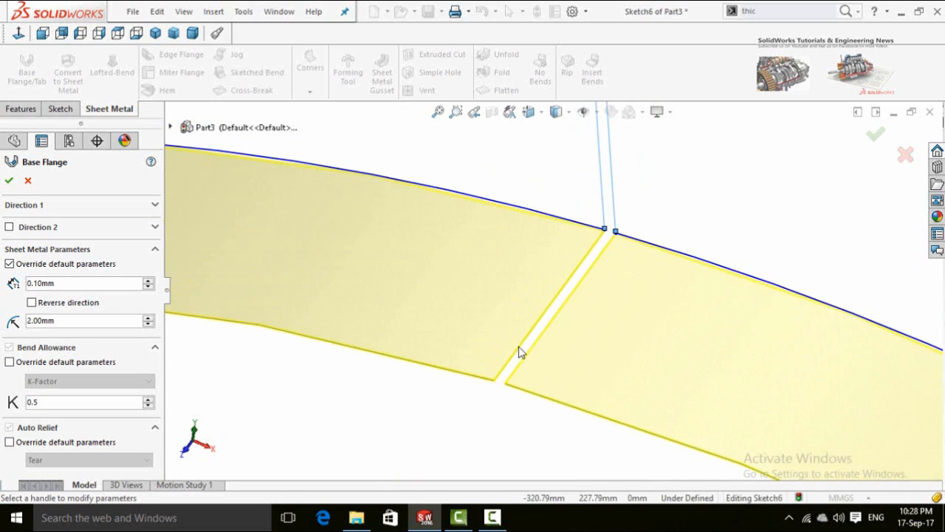
pyautogui.scroll(2, 530, 350)
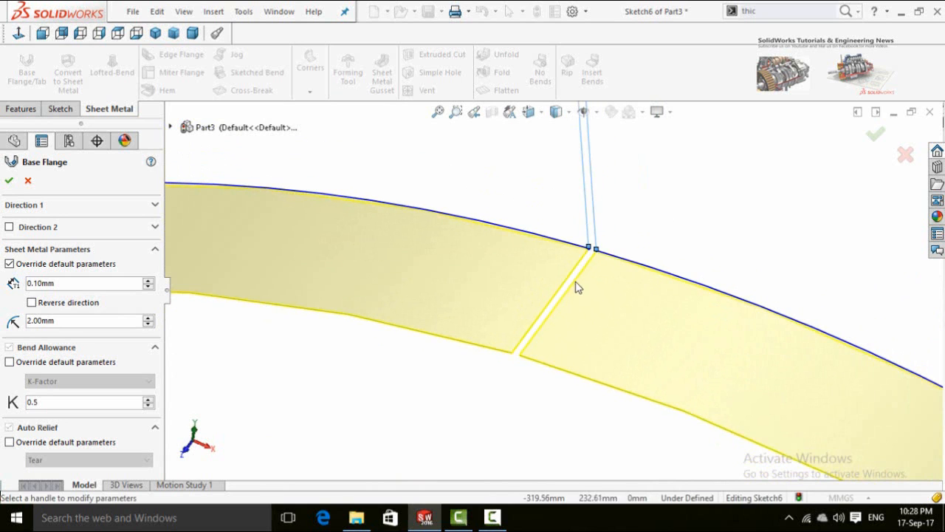
pyautogui.scroll(-2, 575, 282)
pyautogui.scroll(3, 507, 348)
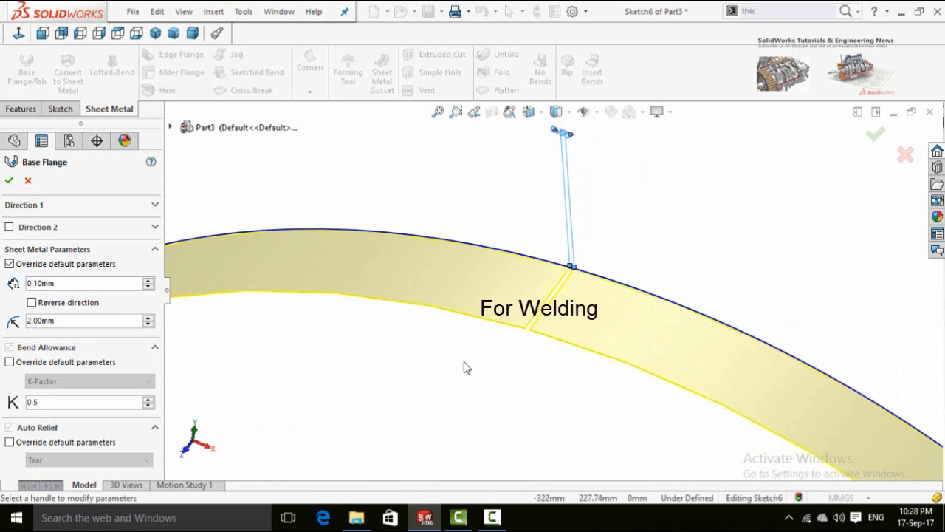
pyautogui.moveTo(369, 322); pyautogui.dragTo(380, 276, button='middle')
pyautogui.scroll(3, 399, 240)
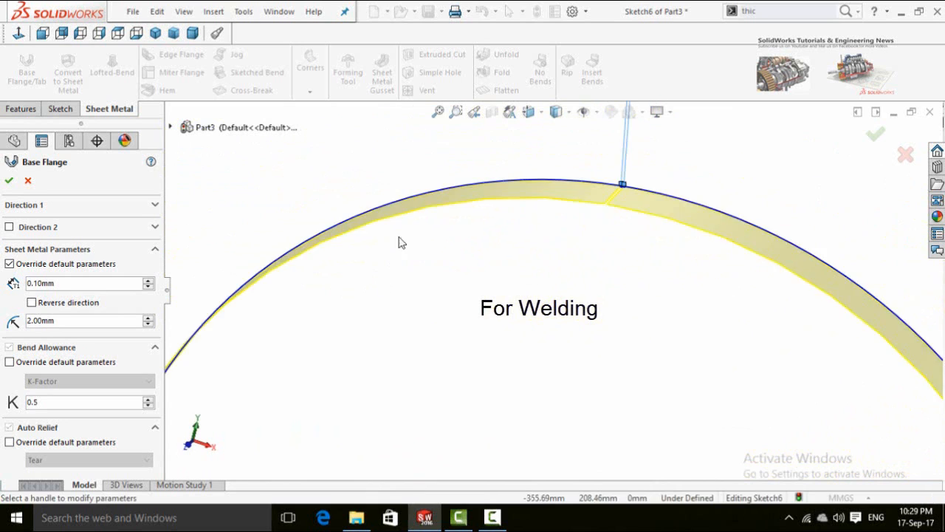
pyautogui.scroll(-5, 354, 178)
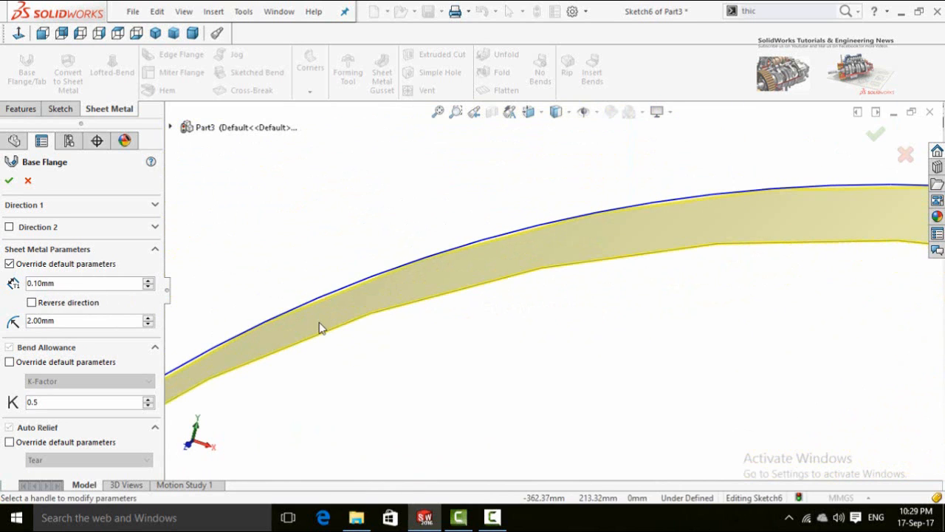
# Step: Try a 4 mm sheet thickness on the round base flange and view the preview
pyautogui.doubleClick(78, 282)
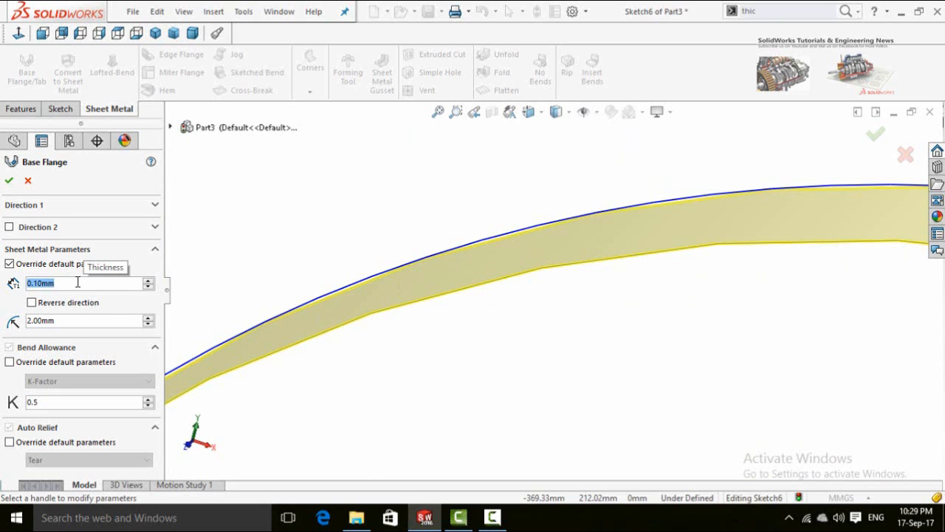
pyautogui.write('4')
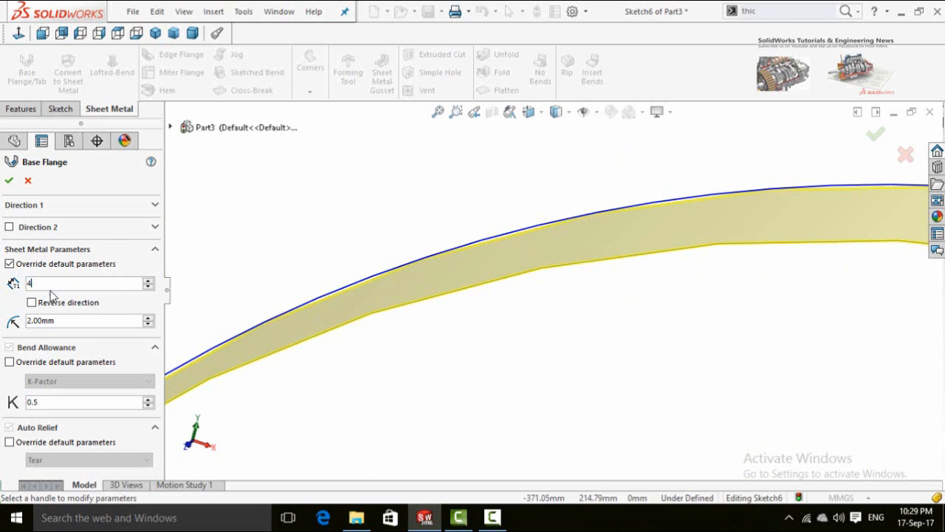
pyautogui.click(319, 222)
pyautogui.scroll(6, 336, 223)
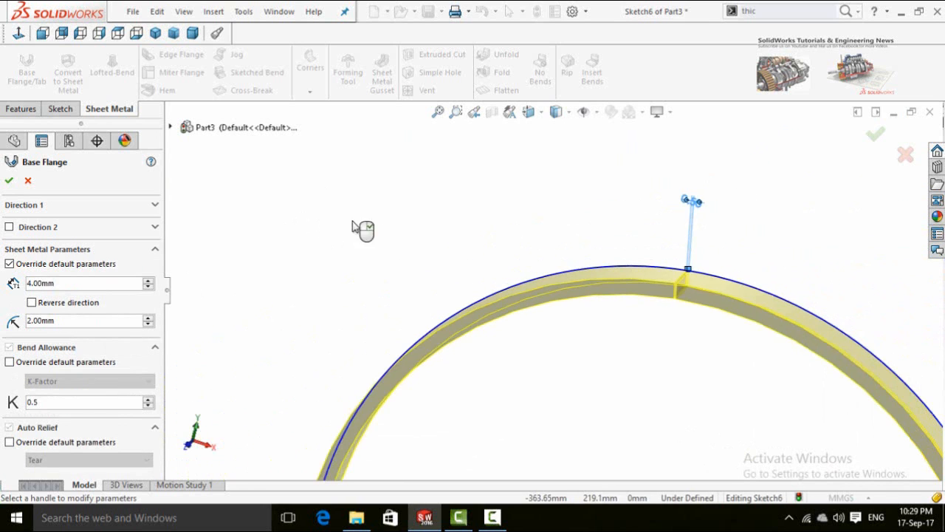
pyautogui.moveTo(397, 257); pyautogui.dragTo(419, 206, button='middle')
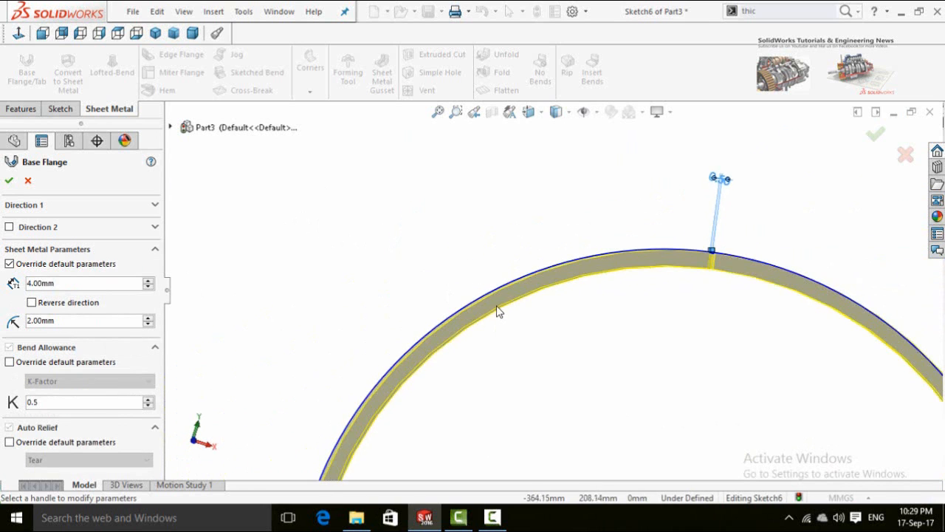
# Step: Set the base flange's sheet thickness to 0.3 mm and try the reversed thickness direction before restoring the original one
pyautogui.doubleClick(88, 283)
pyautogui.write('0')
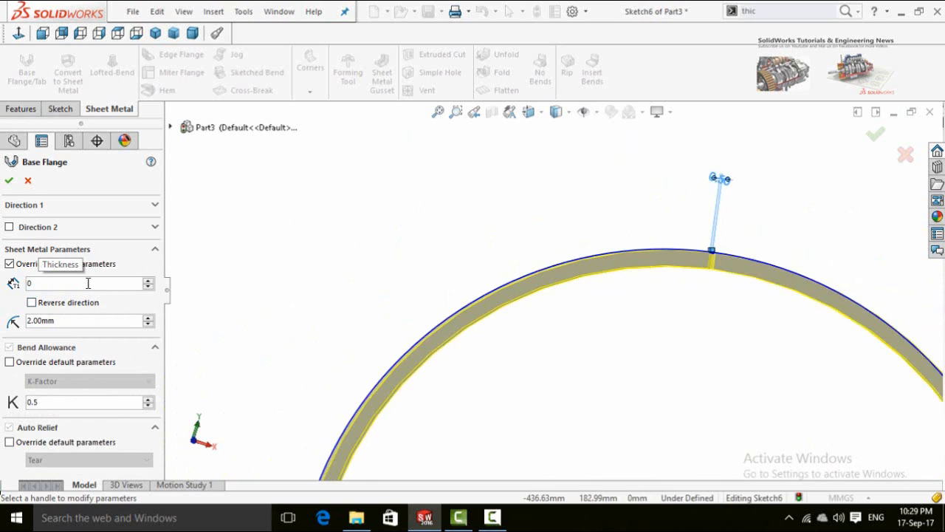
pyautogui.write('.3')
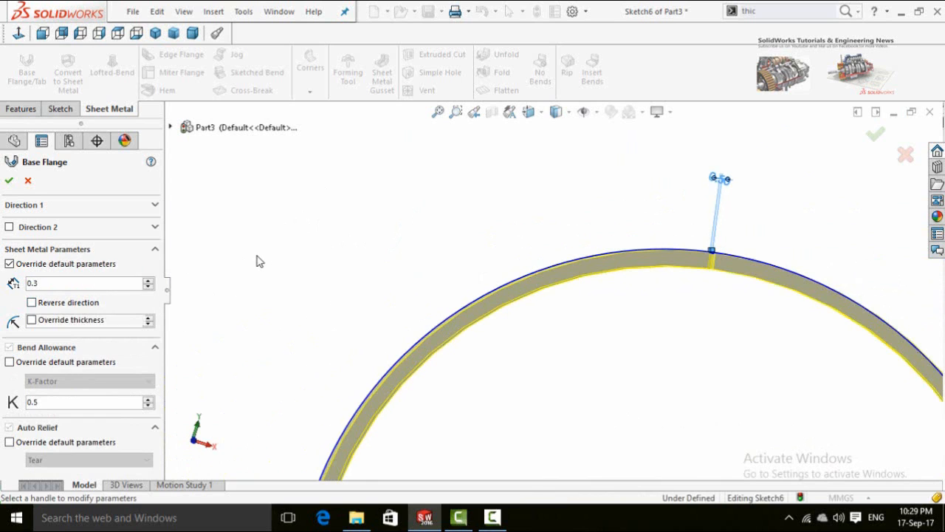
pyautogui.press('Return')
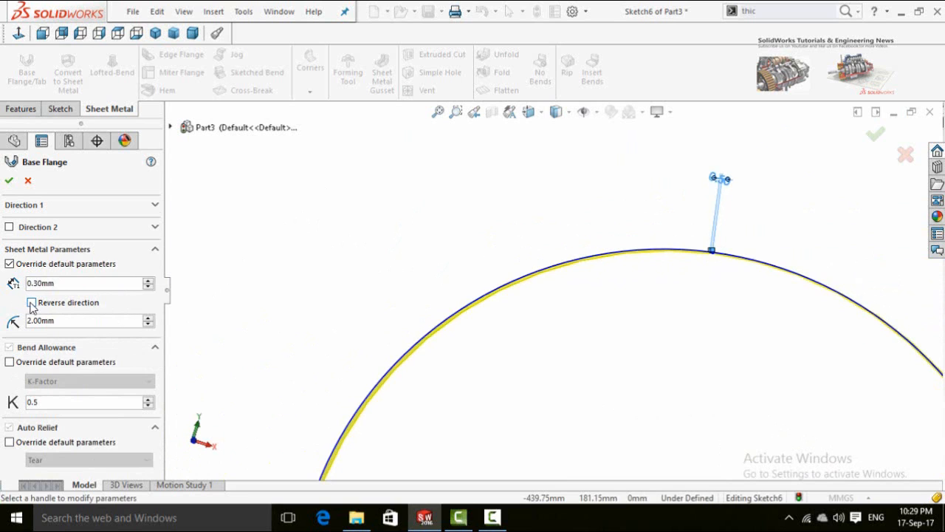
pyautogui.click(31, 303)
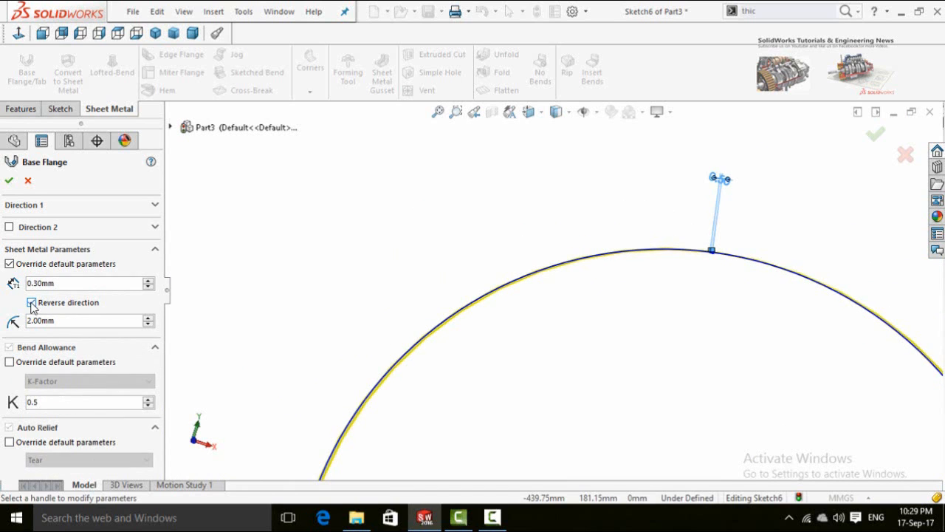
pyautogui.click(31, 303)
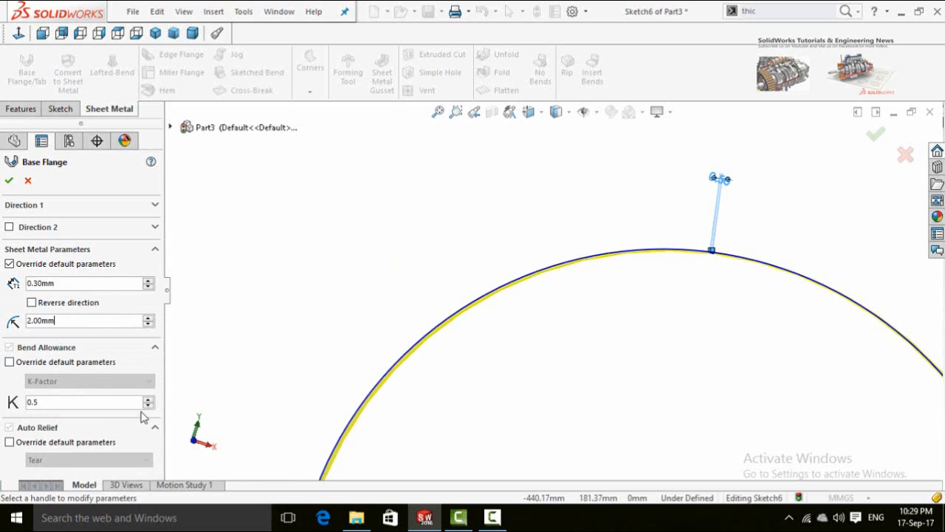
# Step: Set the base flange's Direction 1 blind depth to 50 mm and create the rolled flange
pyautogui.press('f')
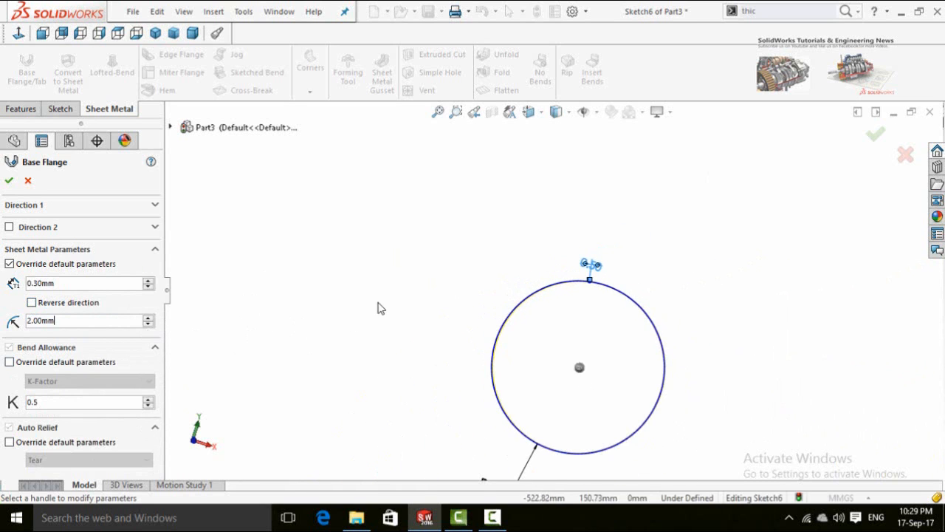
pyautogui.moveTo(377, 308); pyautogui.dragTo(322, 322, button='middle')
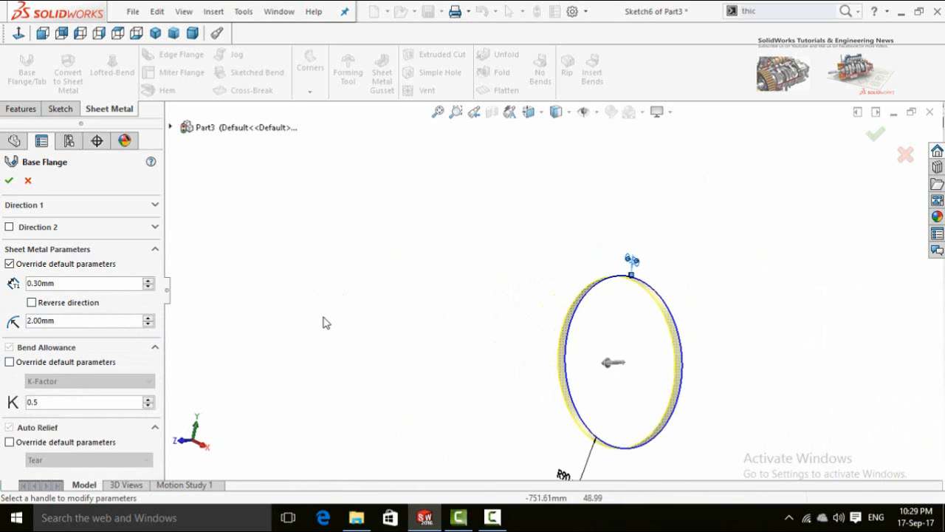
pyautogui.click(155, 207)
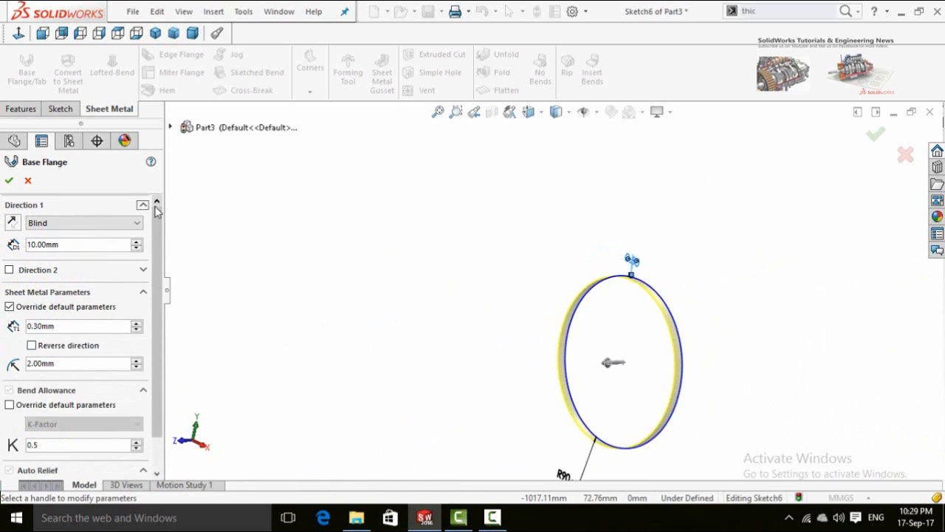
pyautogui.moveTo(424, 353); pyautogui.dragTo(398, 361, button='middle')
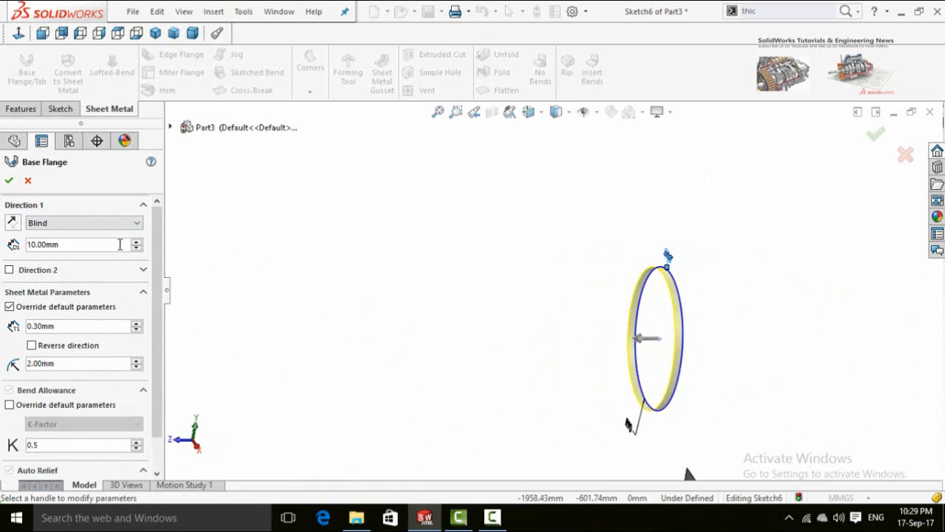
pyautogui.click(135, 242)
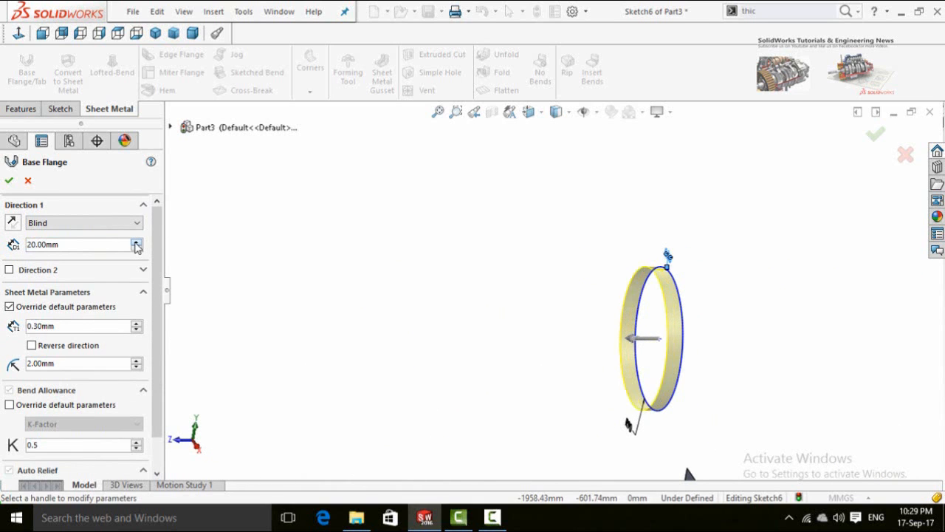
pyautogui.click(136, 242)
pyautogui.click(136, 242)
pyautogui.click(136, 243)
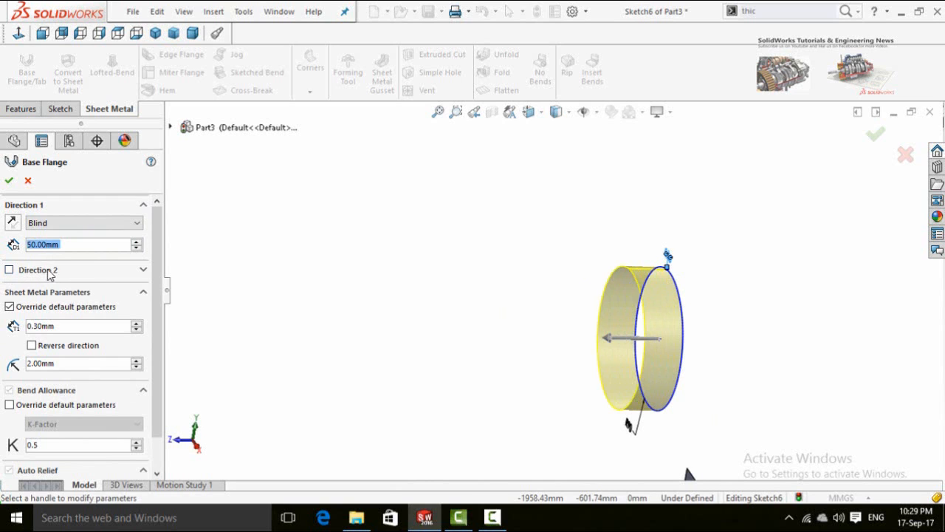
pyautogui.click(9, 182)
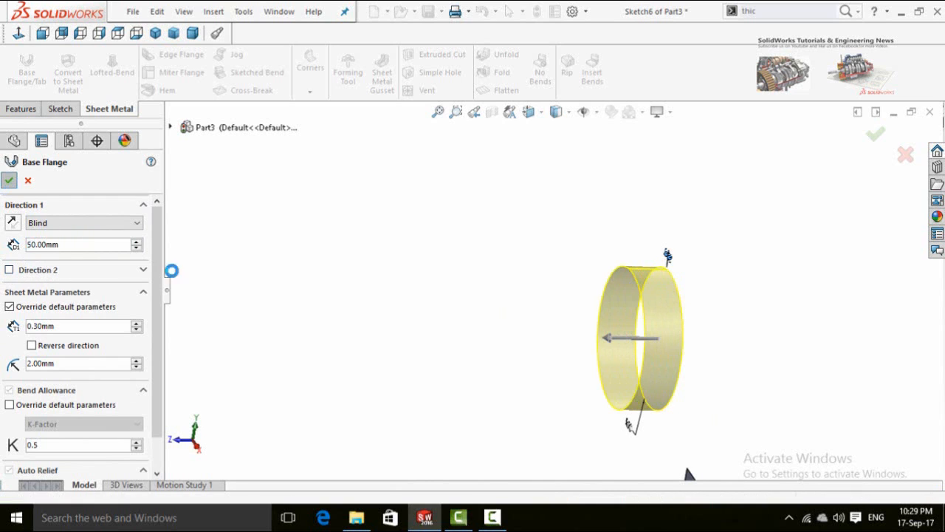